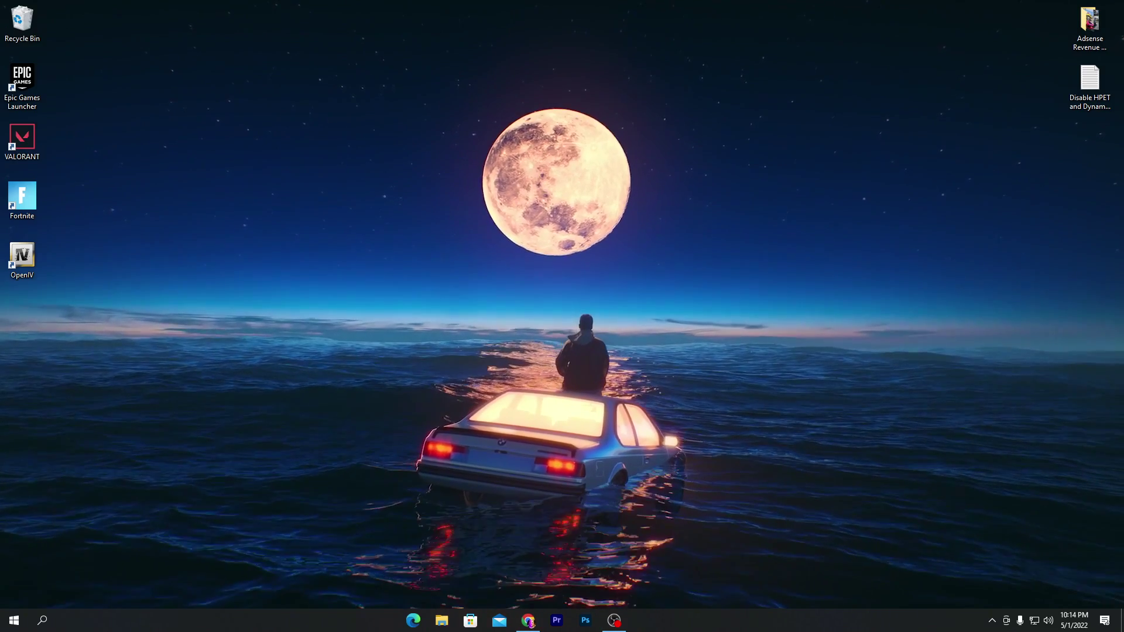
Search for 'this' and open This PC's Properties to reach the Settings About page
left_click(47, 620)
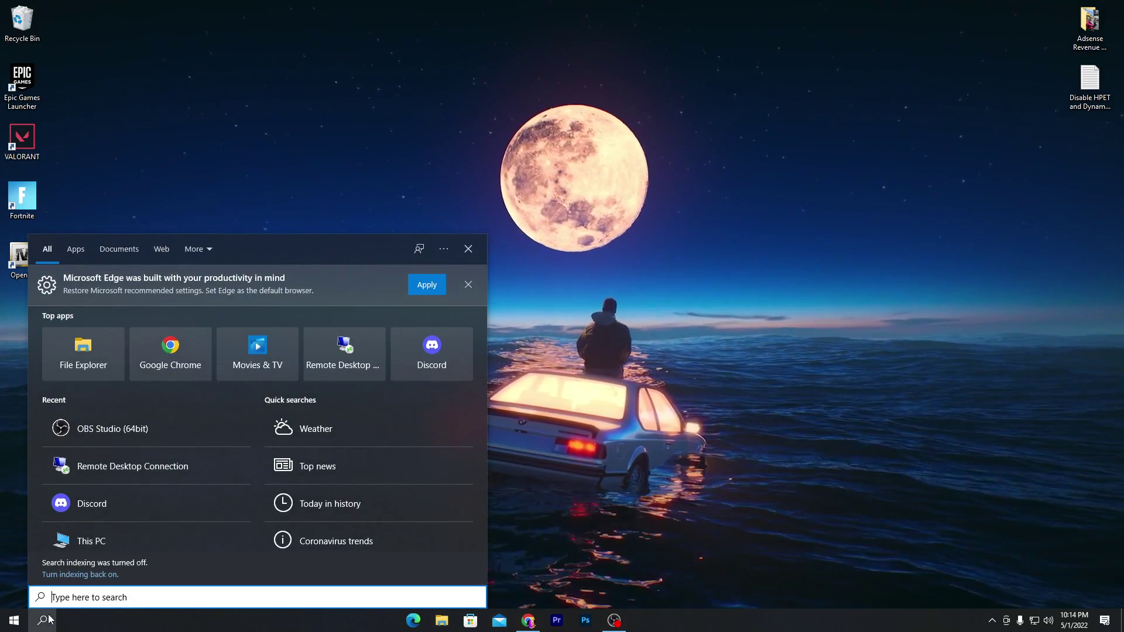
type("this")
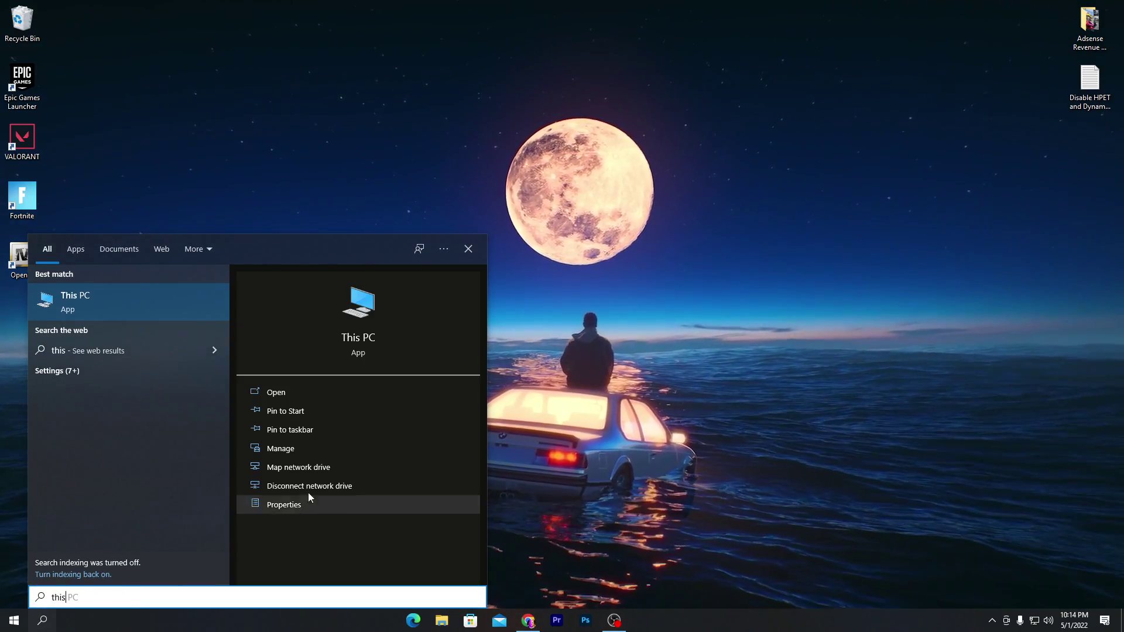
left_click(309, 504)
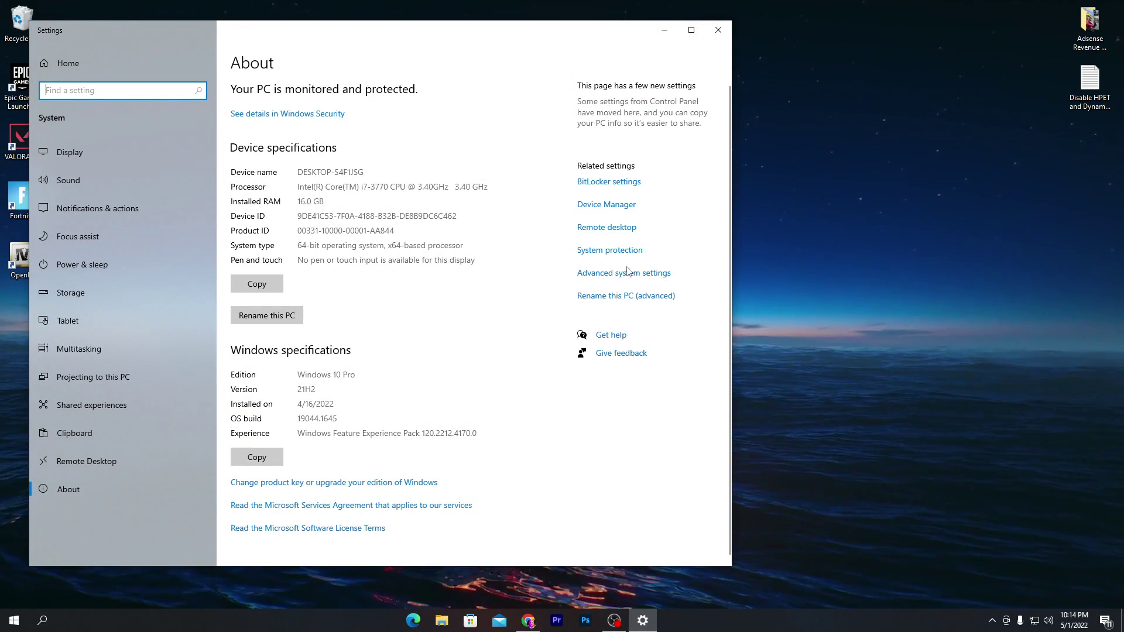
Open Advanced system settings, then the Advanced page of Performance Options showing 2432 MB total paging
left_click(613, 275)
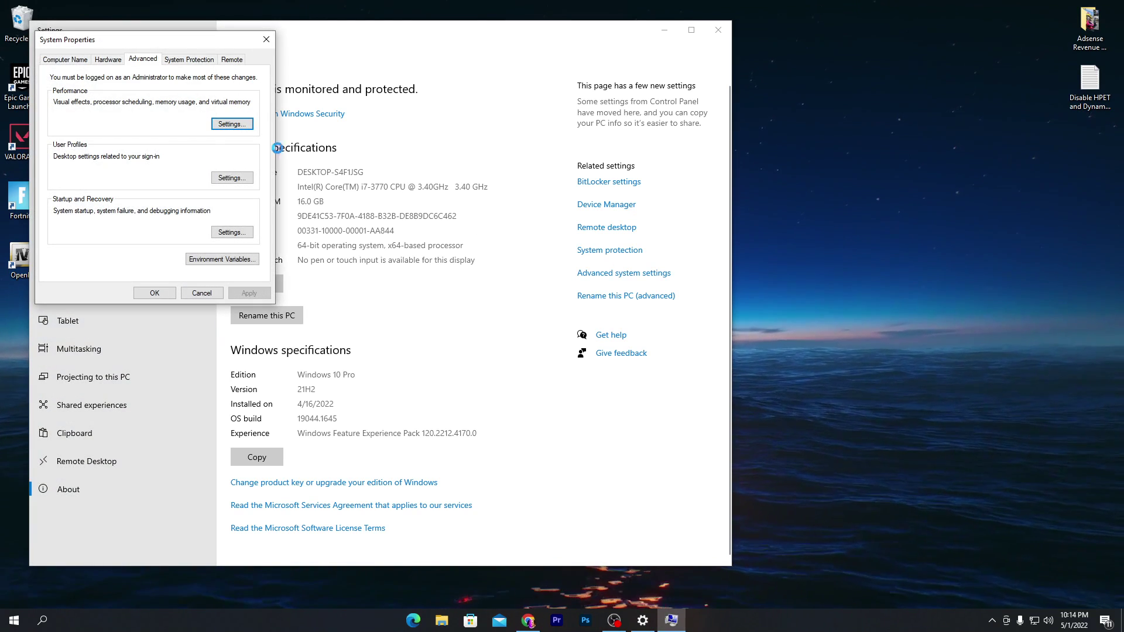
left_click(232, 125)
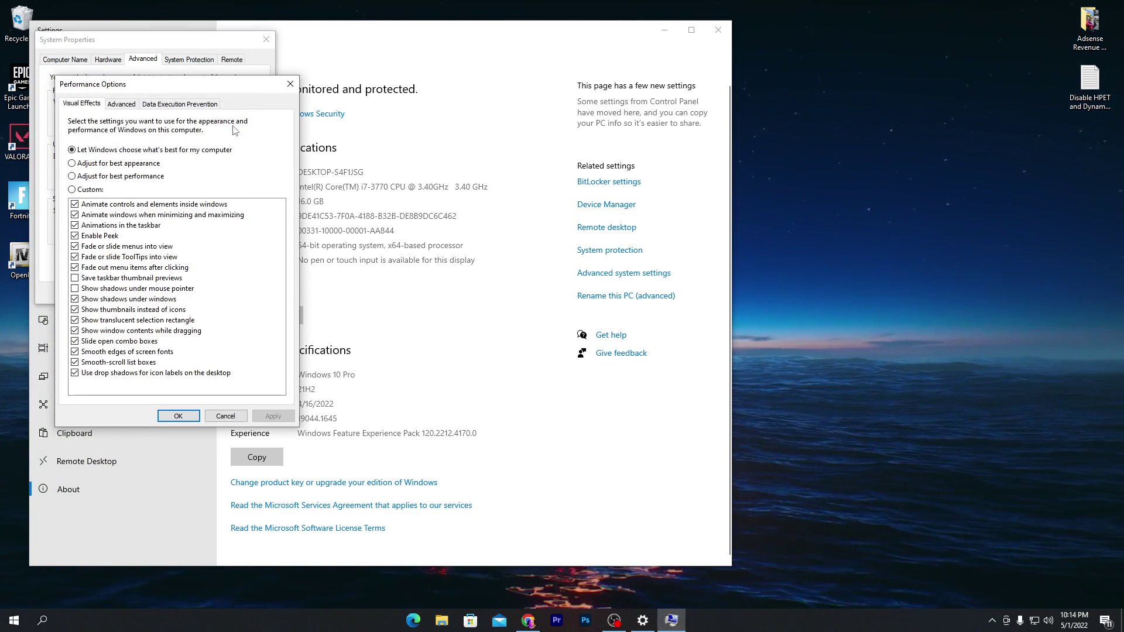
left_click(119, 106)
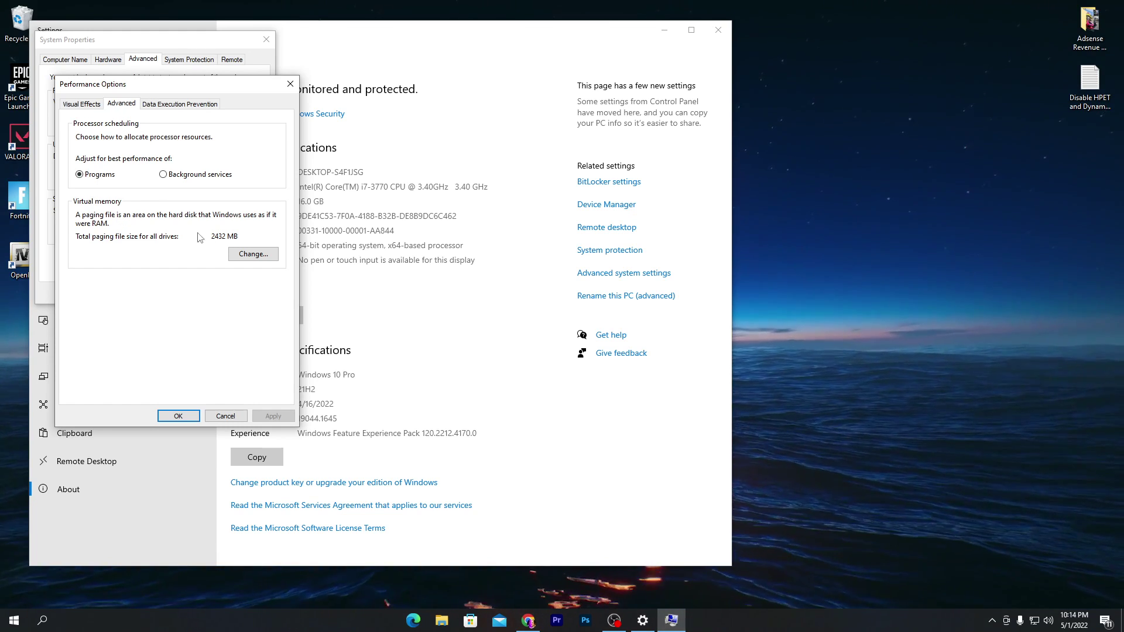
In Virtual Memory, turn off automatic paging file management and choose Custom size for C:
left_click(254, 253)
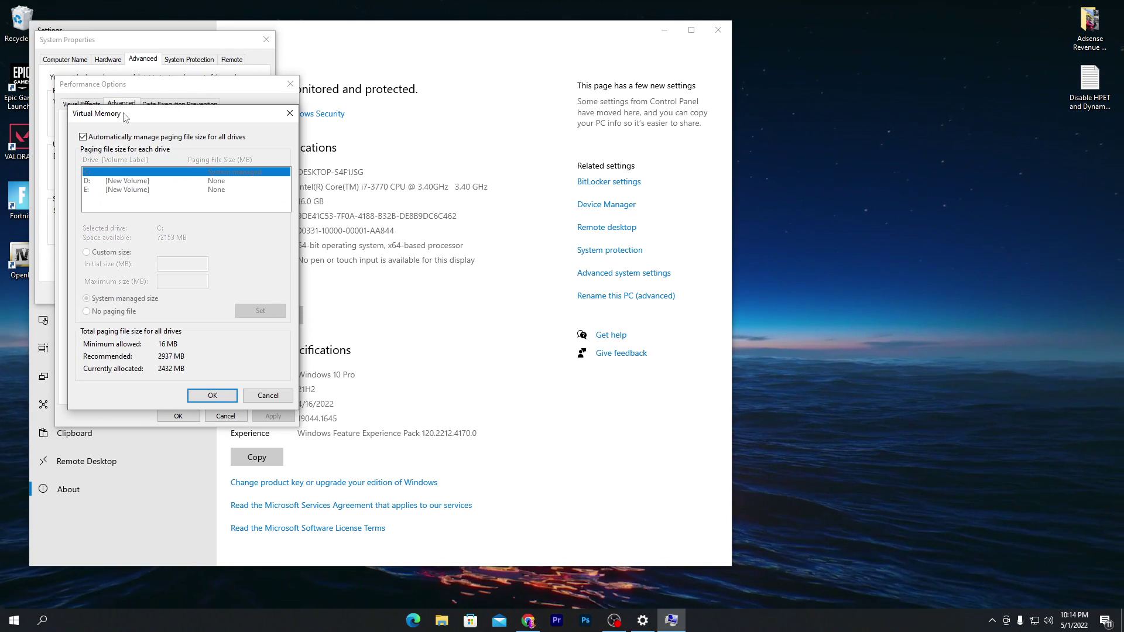
left_click_drag(125, 116, 515, 113)
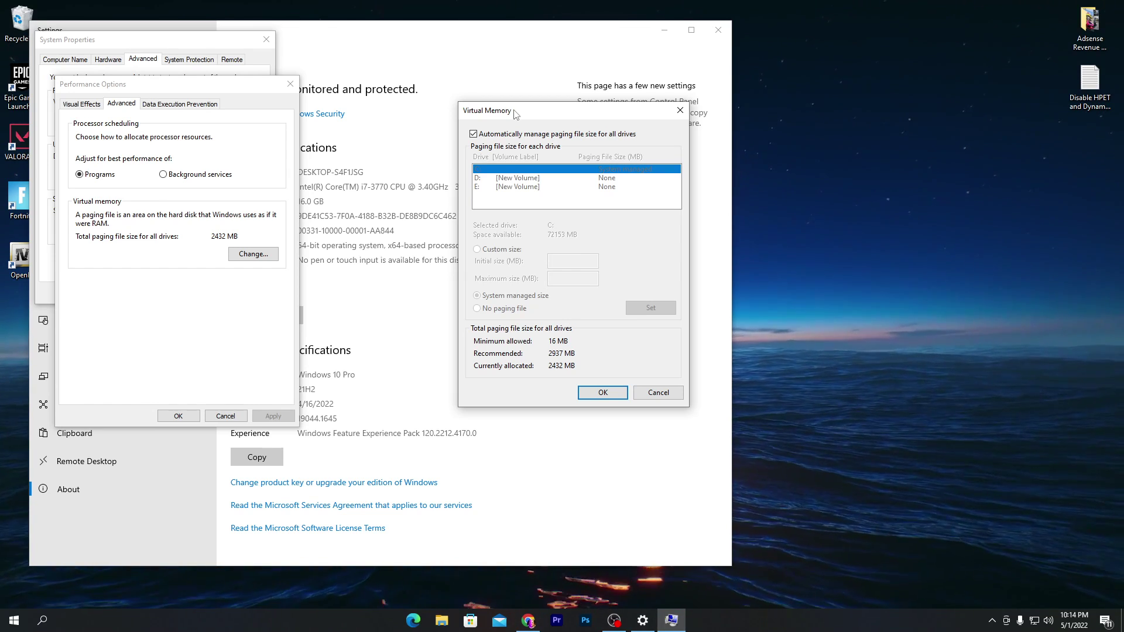
left_click(476, 135)
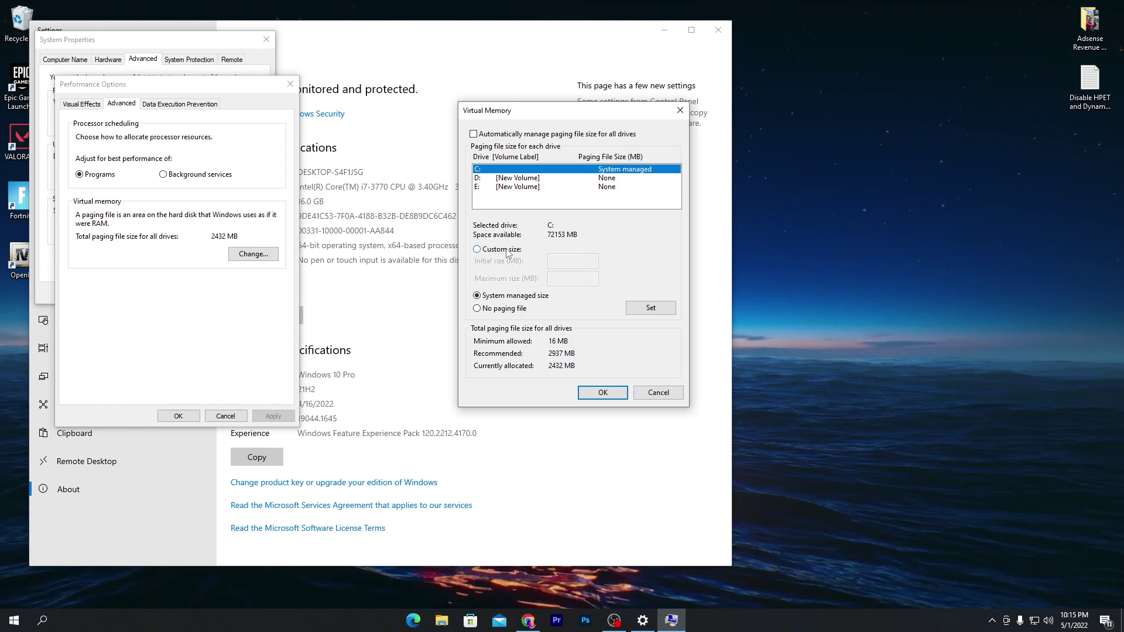
left_click(478, 249)
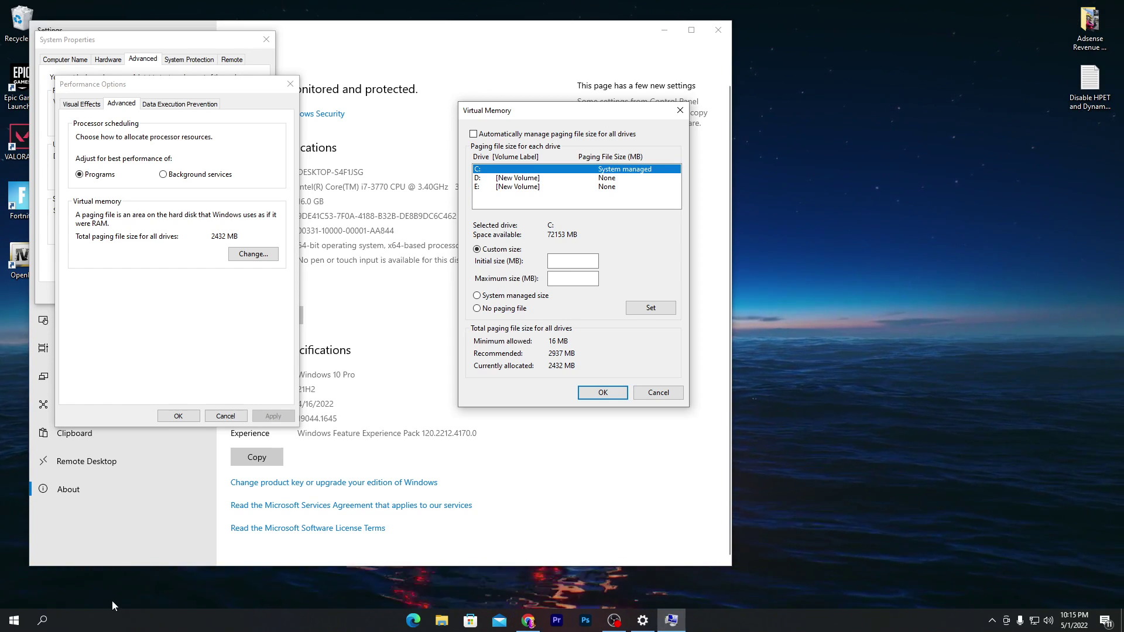
Launch Calculator and place it beside the Virtual Memory window
left_click(42, 620)
type("ca")
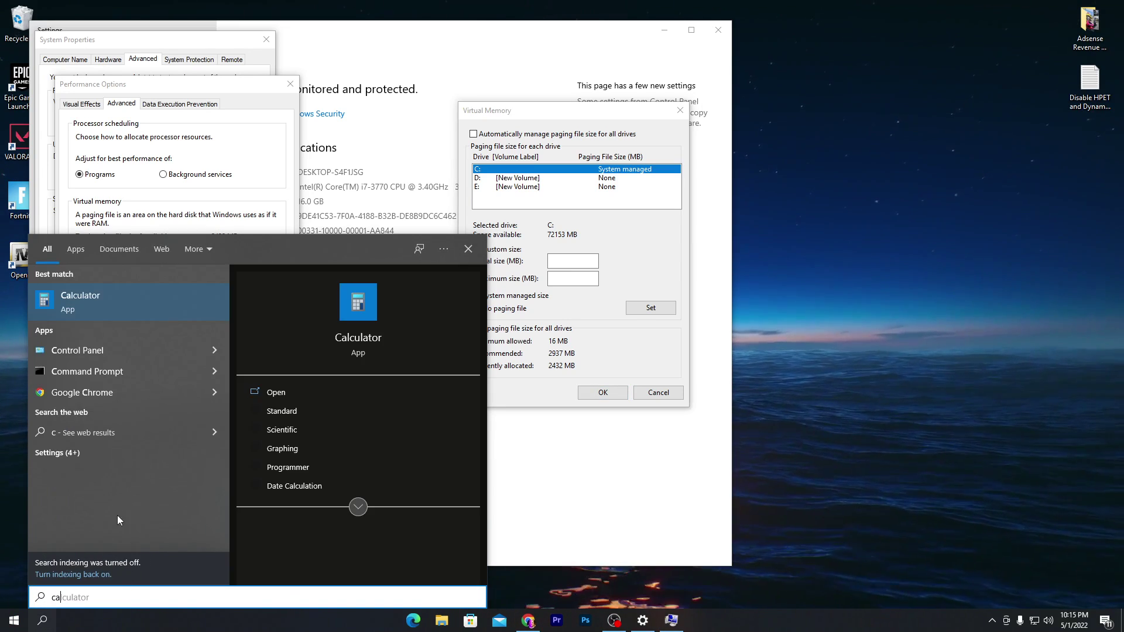
left_click(81, 305)
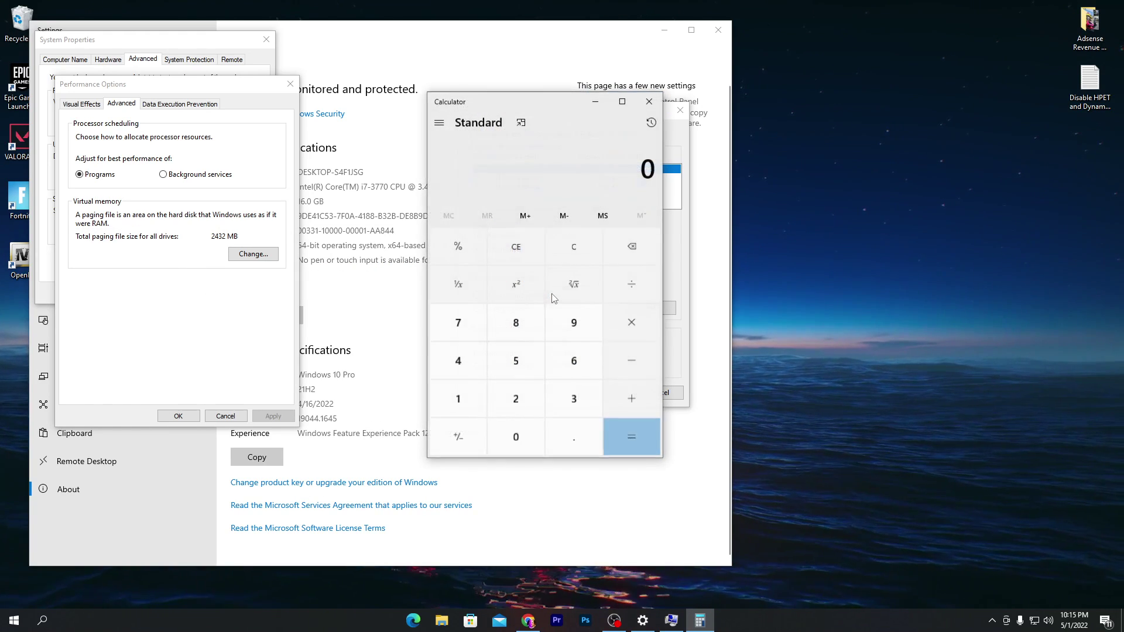
left_click_drag(494, 104, 838, 101)
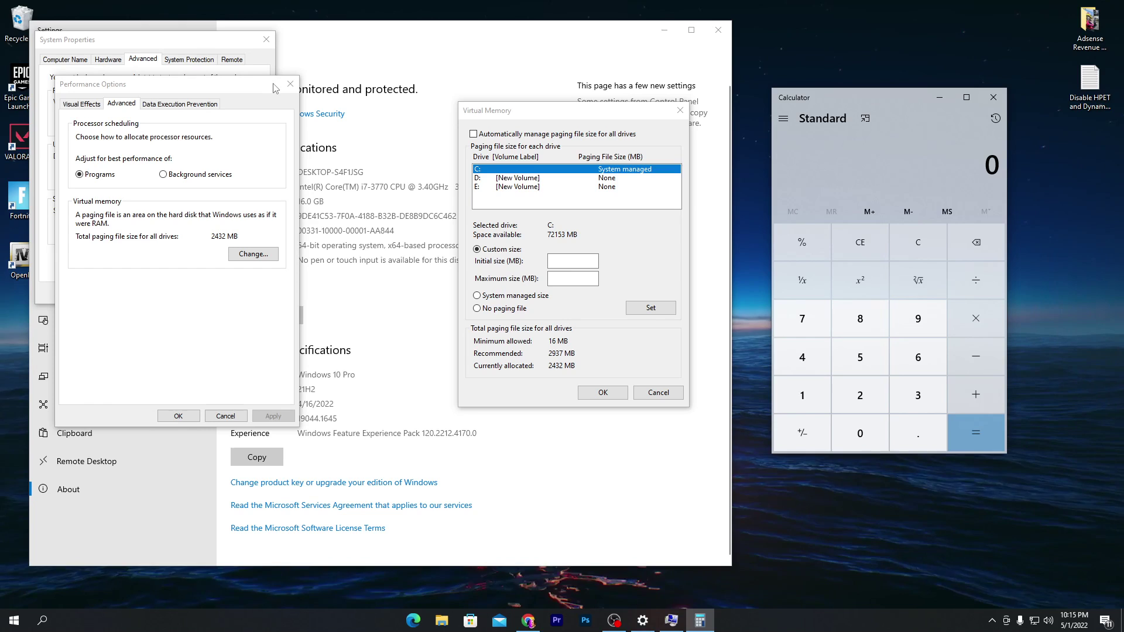
left_click(154, 83)
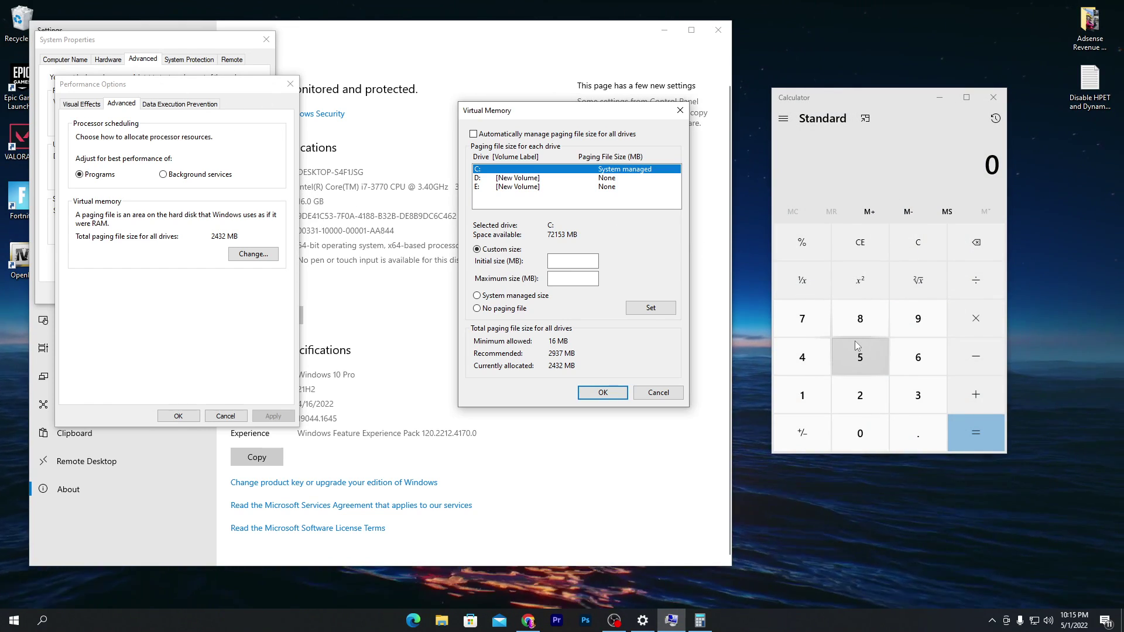
Multiply 16 by 1024 in Calculator to get 16,384
left_click(806, 390)
left_click(919, 368)
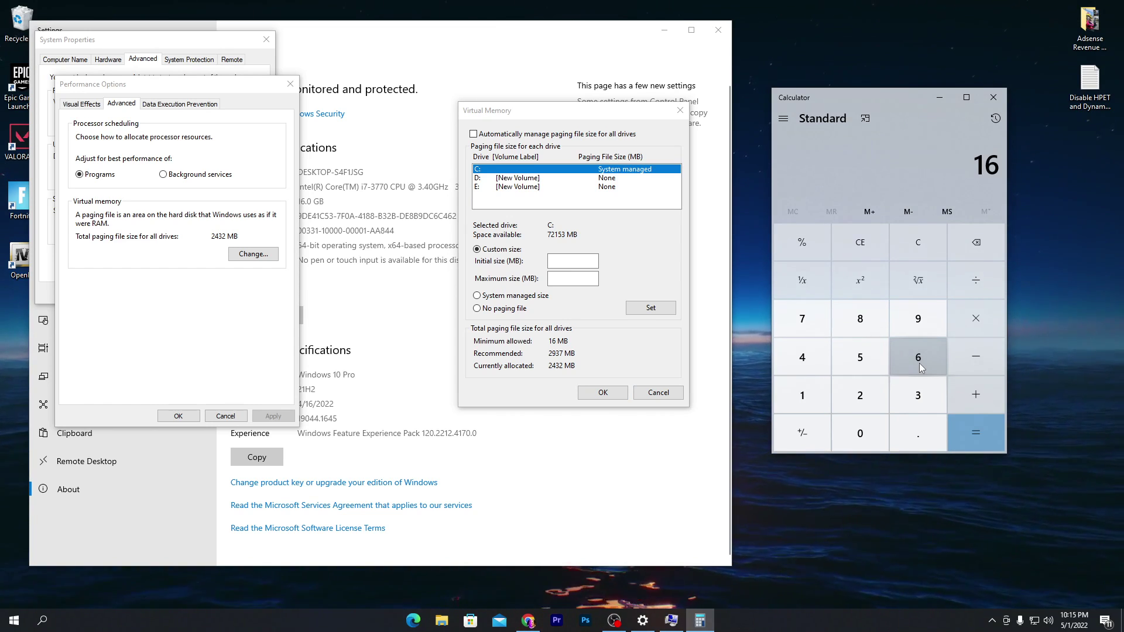
left_click(1001, 316)
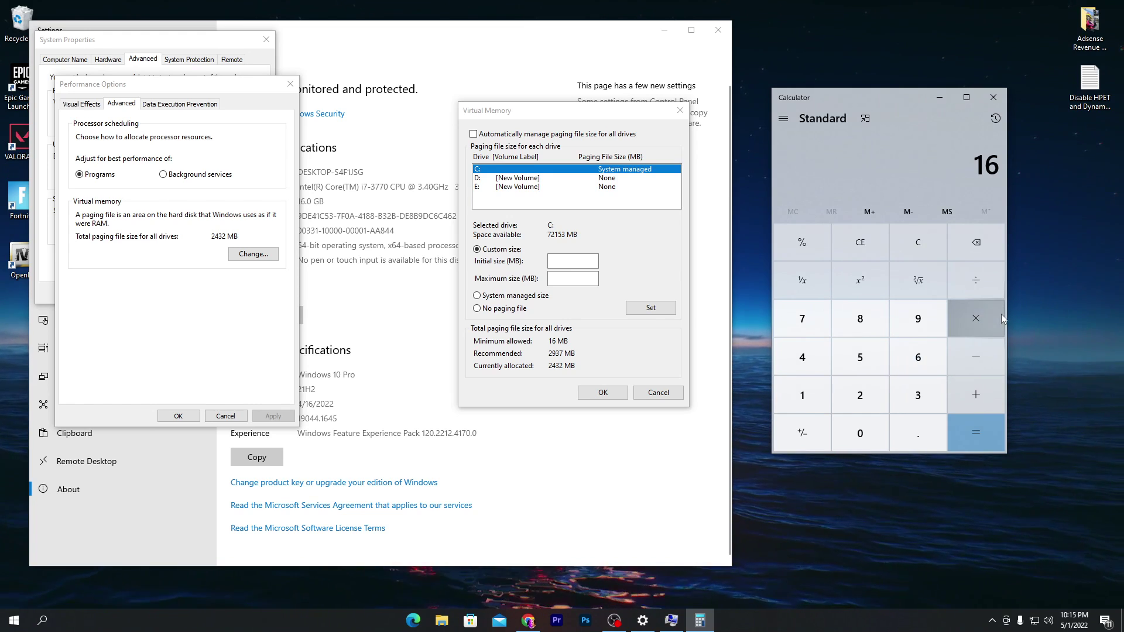
left_click(801, 398)
left_click(843, 424)
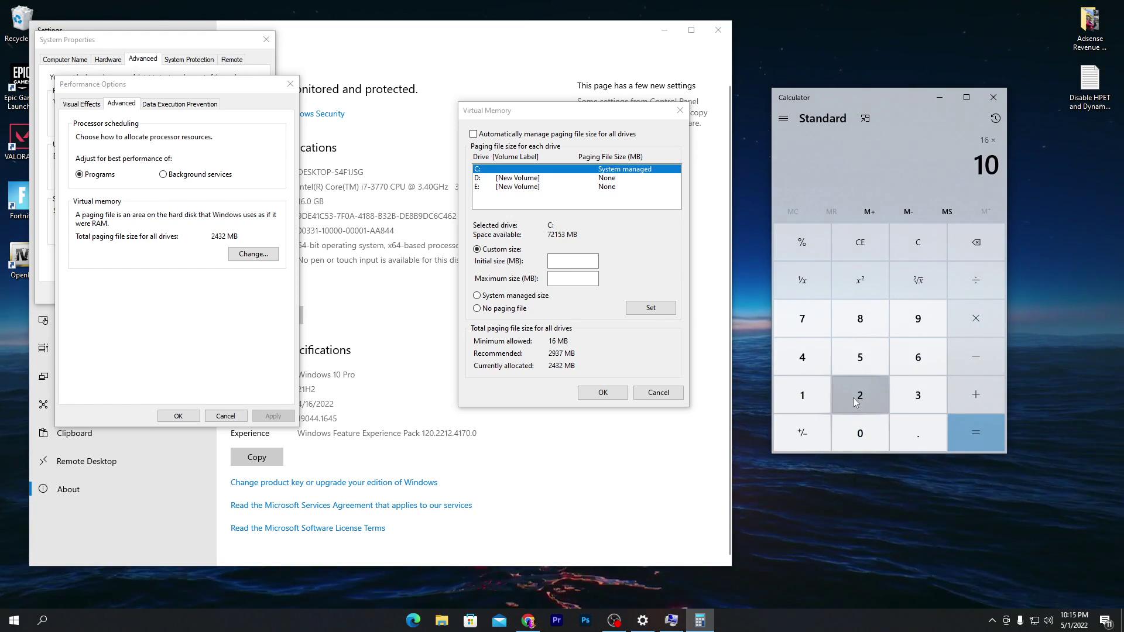
left_click(853, 397)
left_click(823, 363)
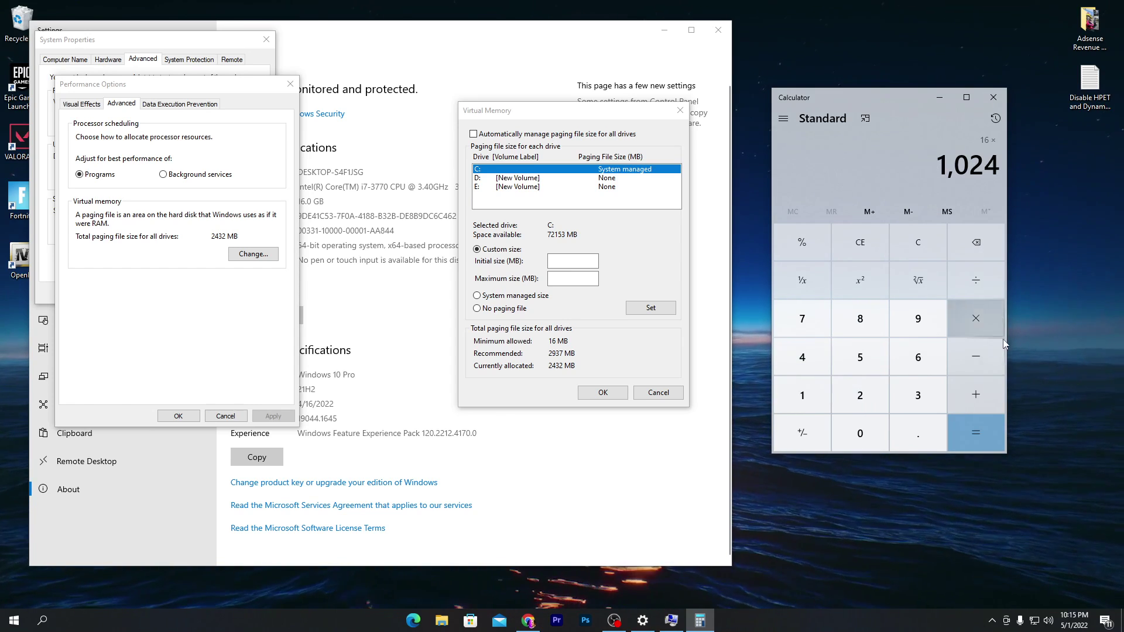
left_click(974, 438)
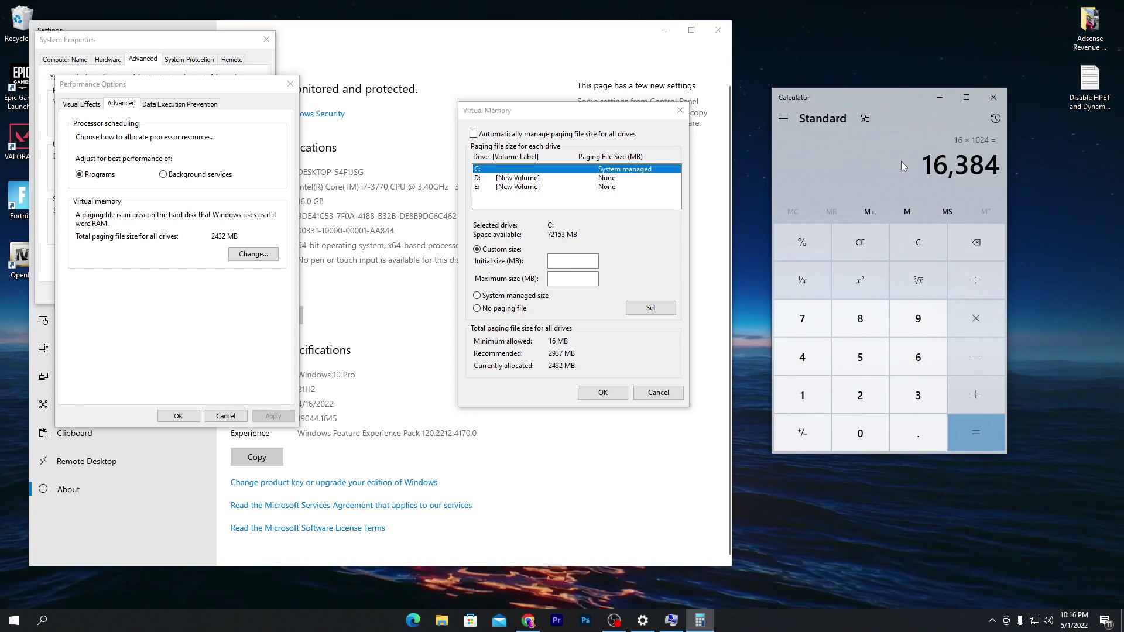
Multiply 16,384 by 1.5 to get 24,576
left_click(972, 318)
left_click(799, 384)
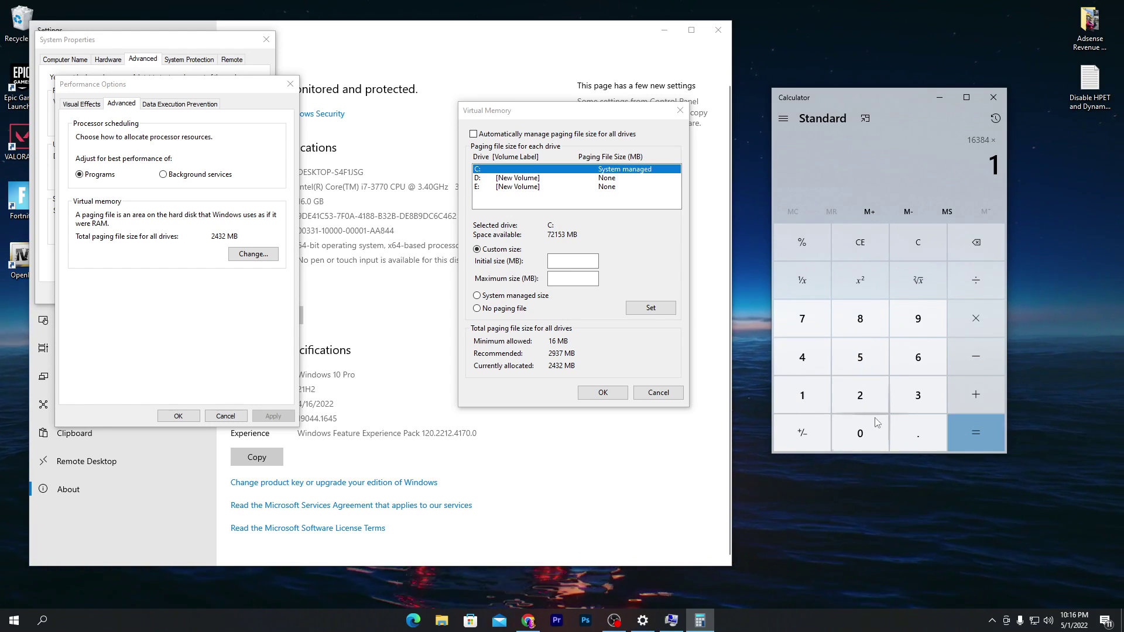
key("period")
key("5")
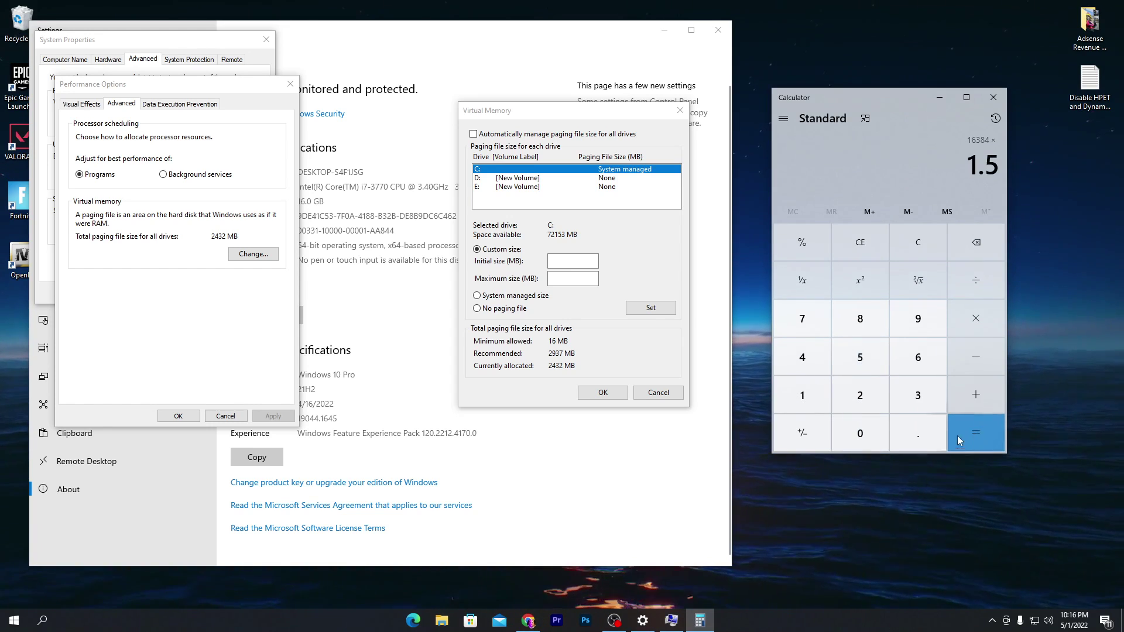
left_click(979, 432)
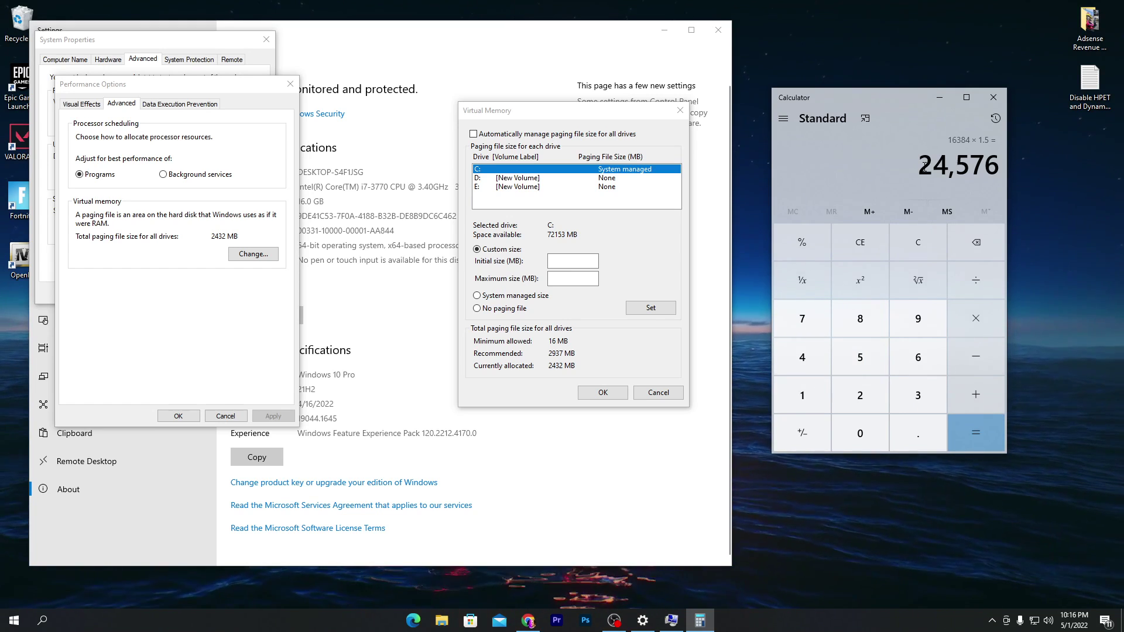
Set drive C:'s paging file to 24576 MB initial and maximum size
left_click(566, 261)
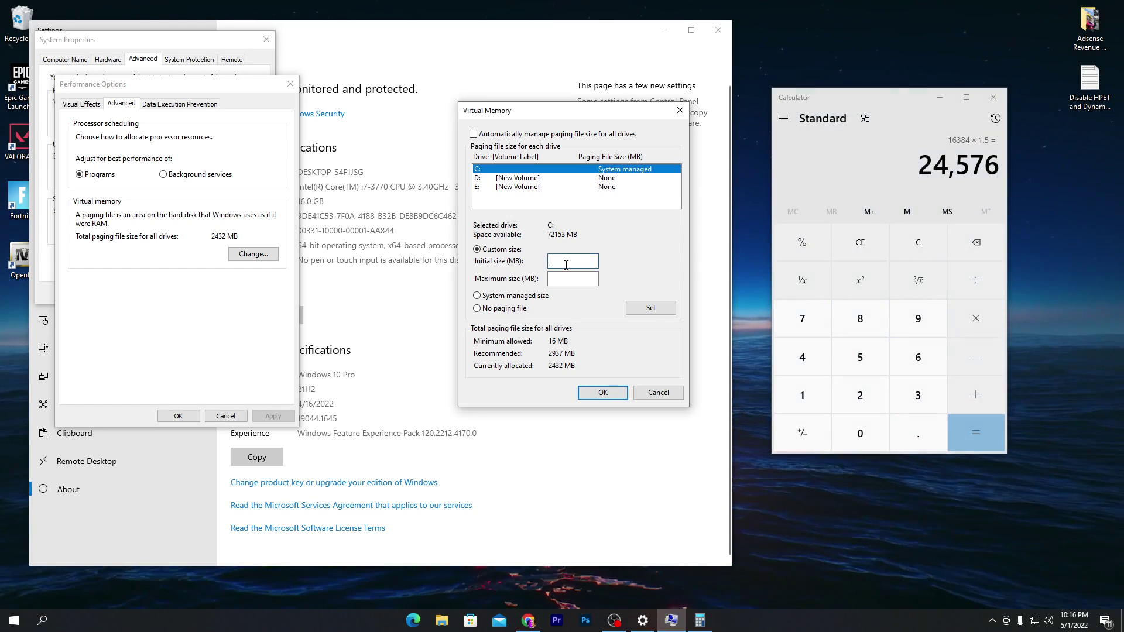
type("2457")
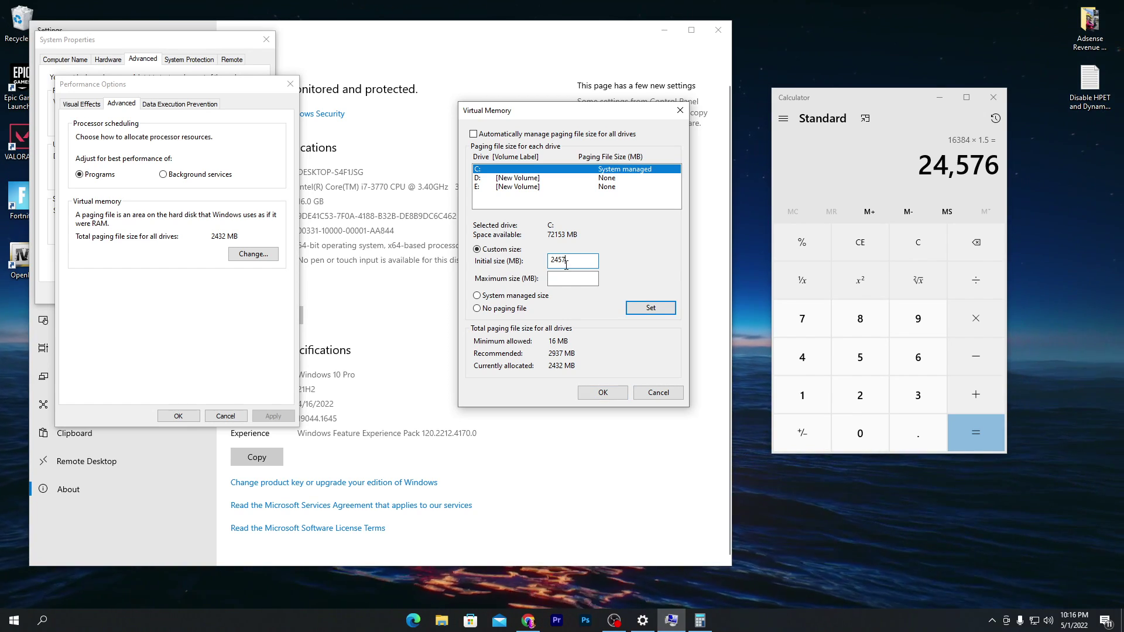
type("6")
left_click_drag(574, 261, 502, 275)
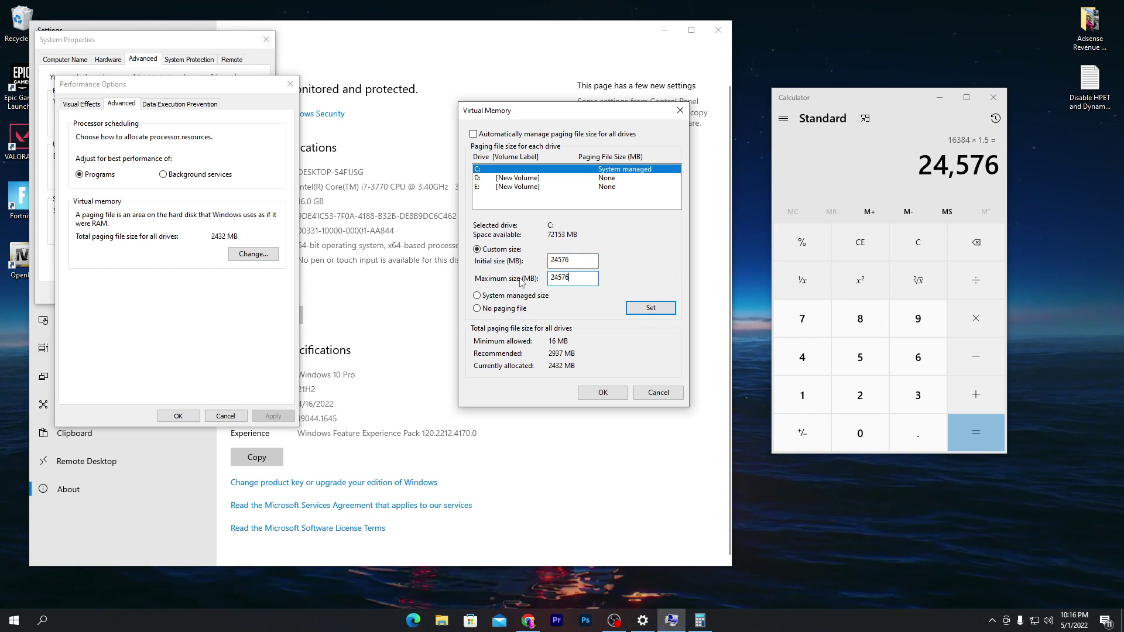
left_click(639, 309)
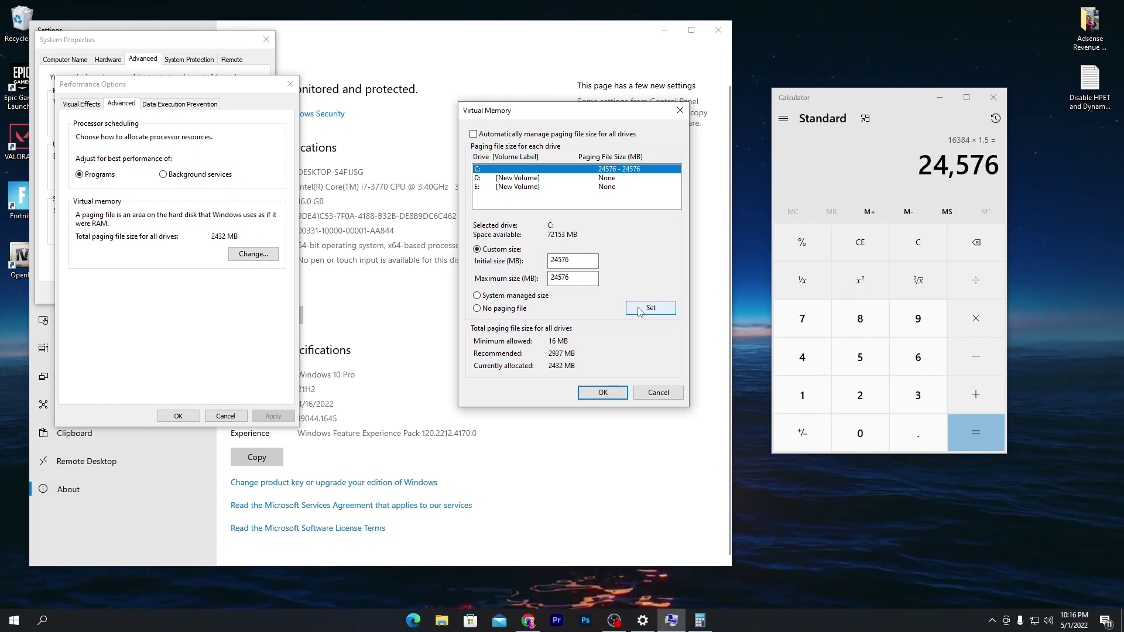
Give drives D: and E: custom 24576 MB initial and maximum paging file sizes
left_click(495, 178)
left_click(488, 250)
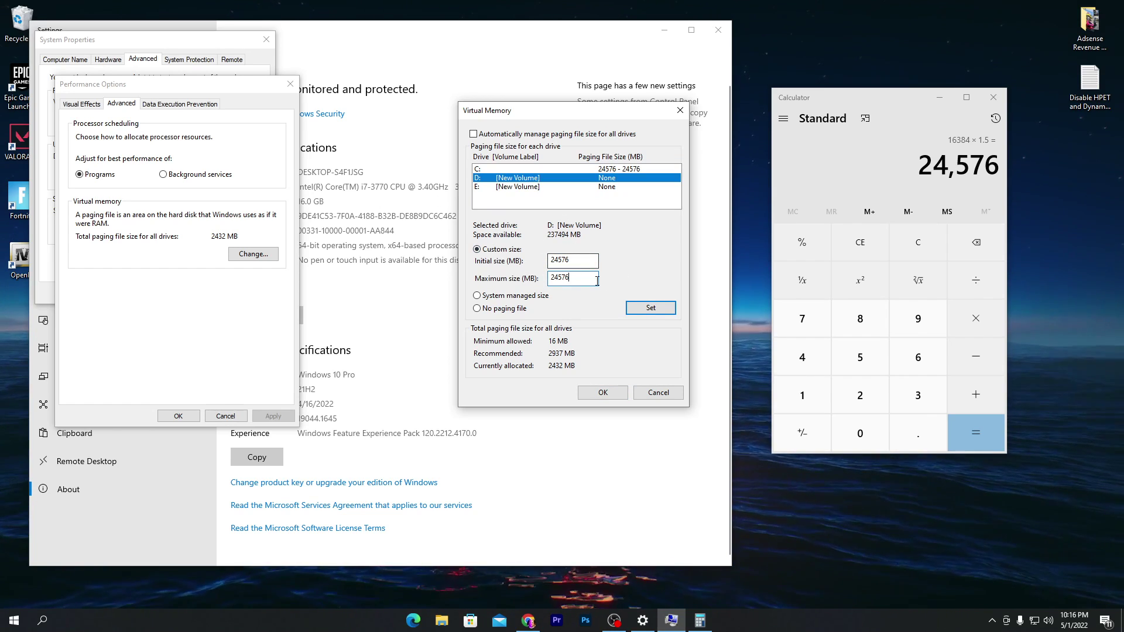
left_click(652, 308)
left_click(510, 187)
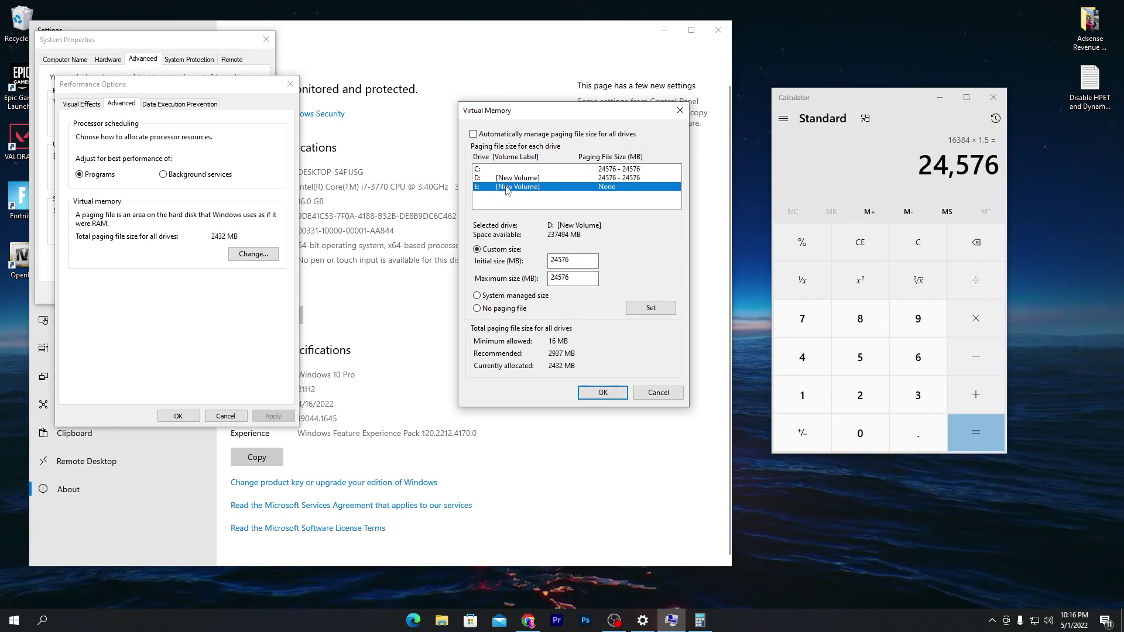
left_click(477, 250)
left_click(572, 262)
type("24576")
key("Tab")
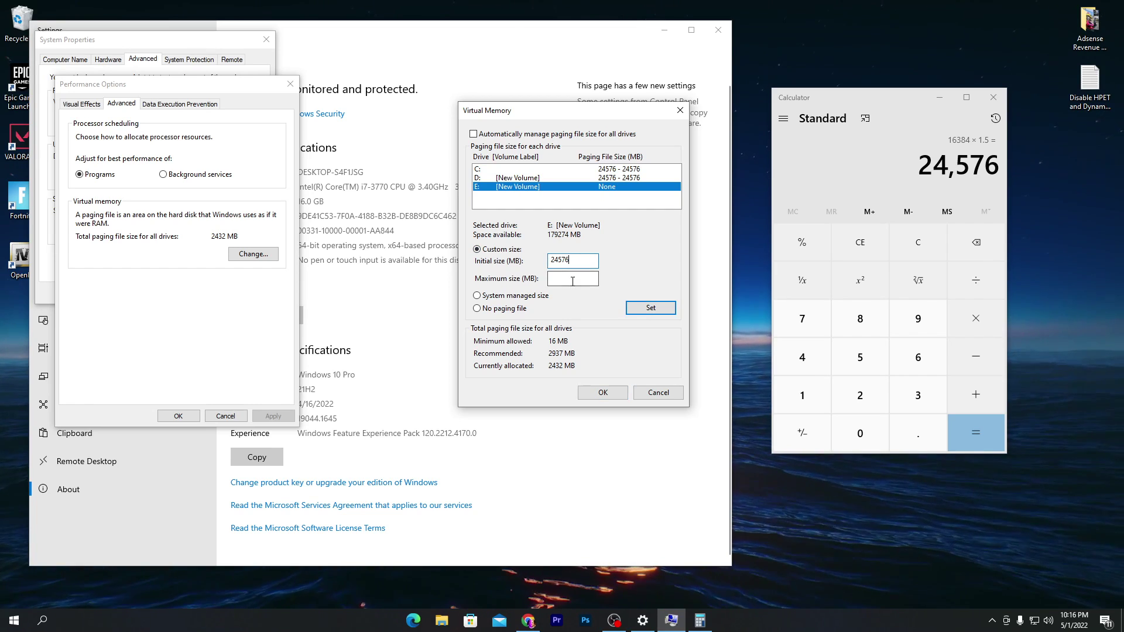
type("24576")
left_click(644, 308)
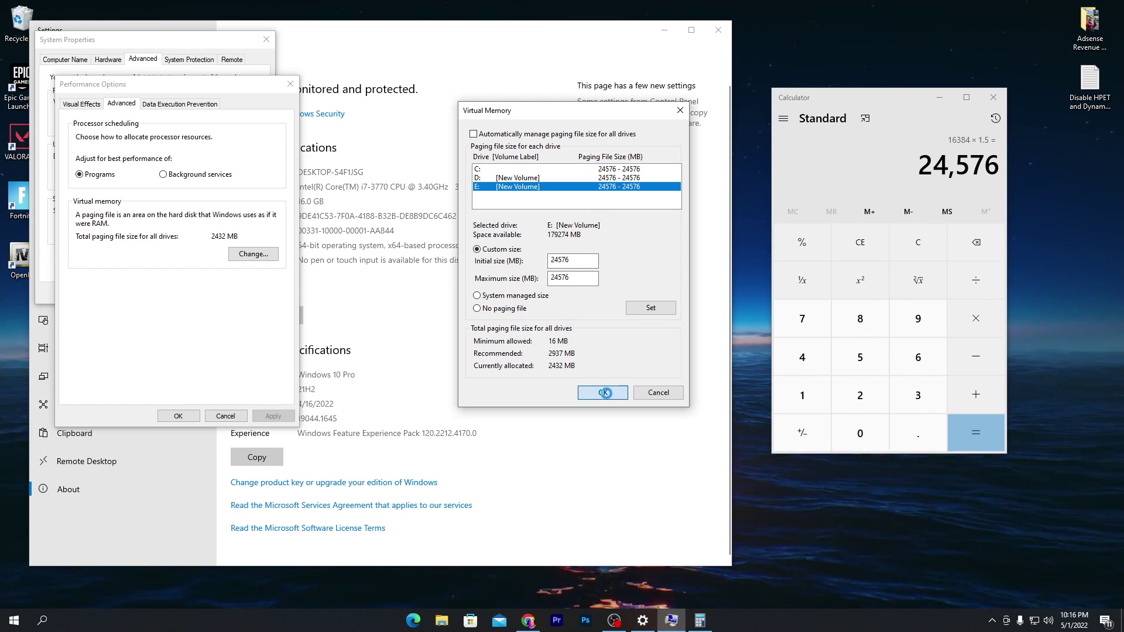
Confirm Virtual Memory, the restart warning, Performance Options and System Properties, then close Settings
left_click(605, 393)
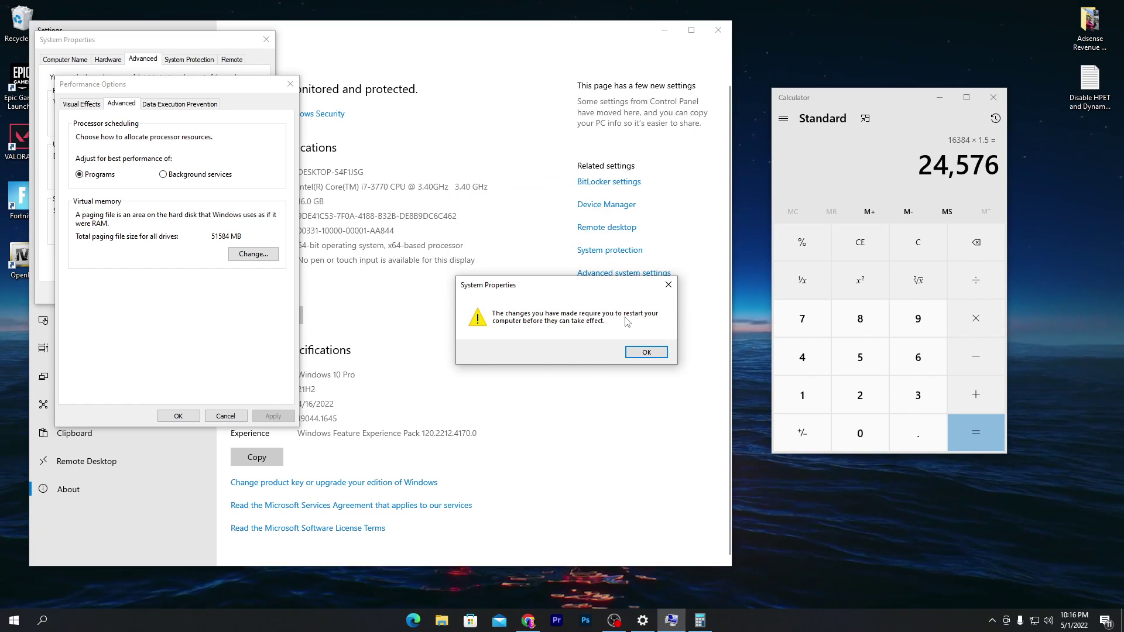
left_click(646, 352)
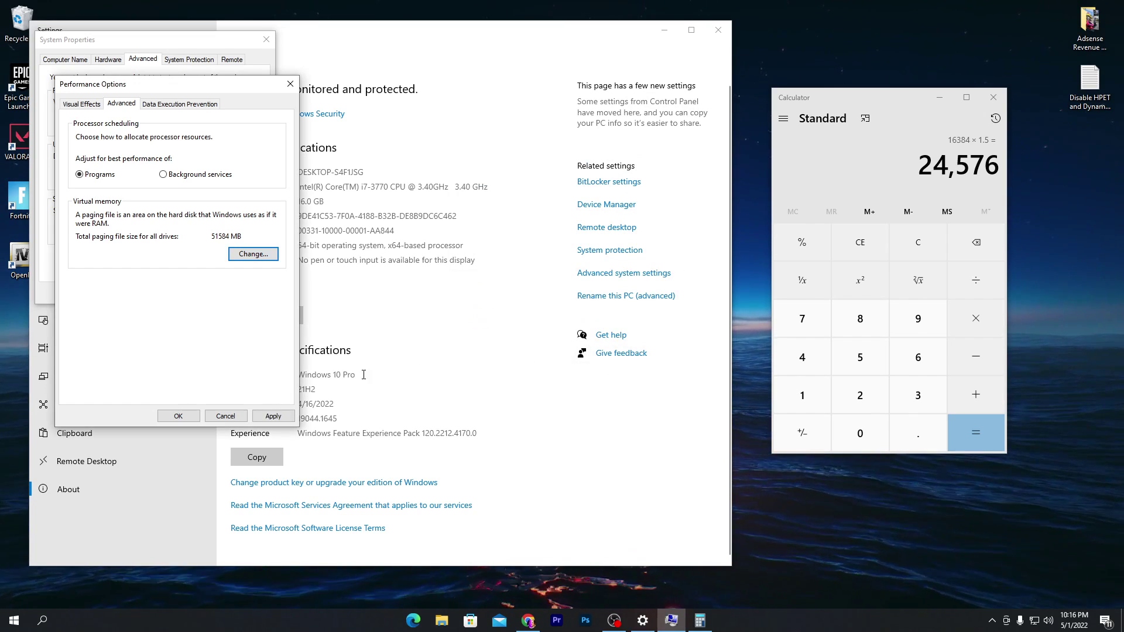
left_click(167, 416)
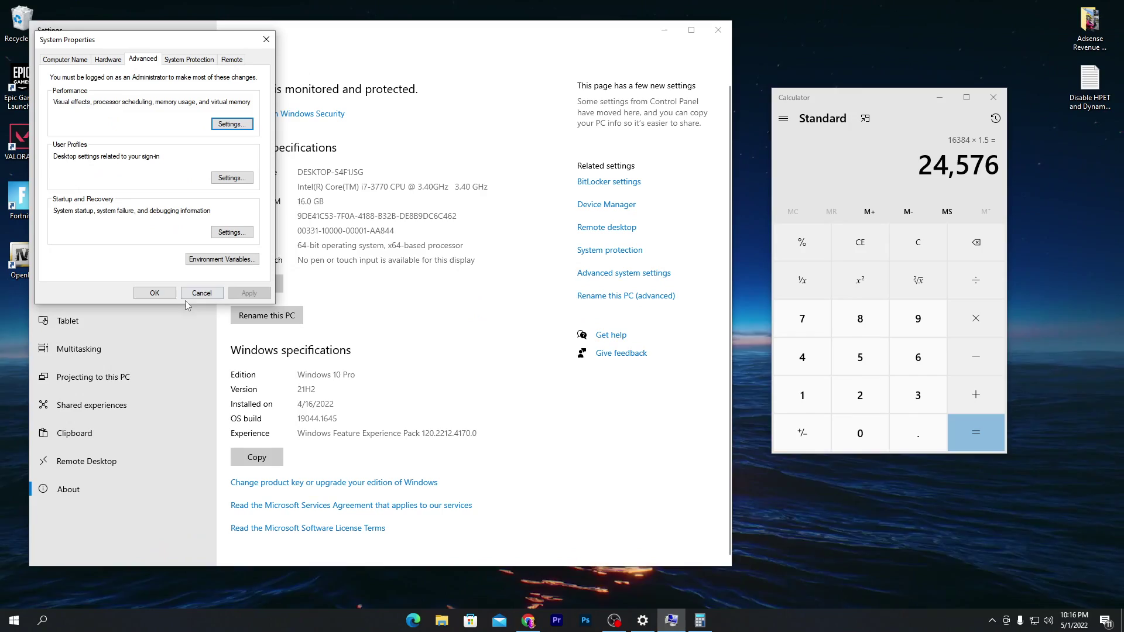
left_click(154, 293)
left_click(718, 30)
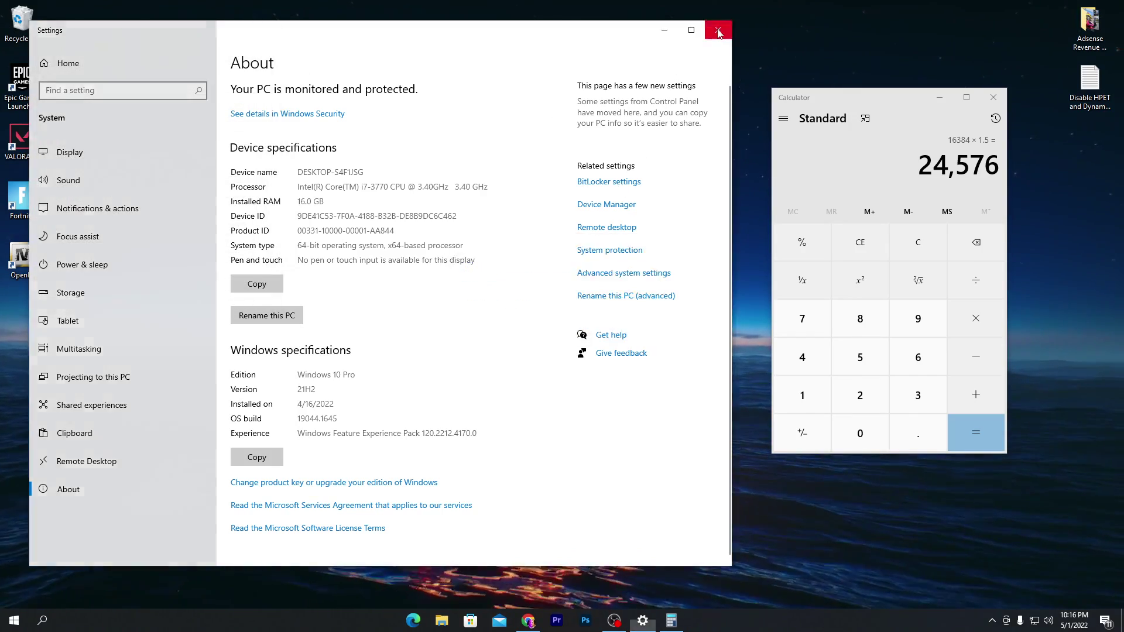